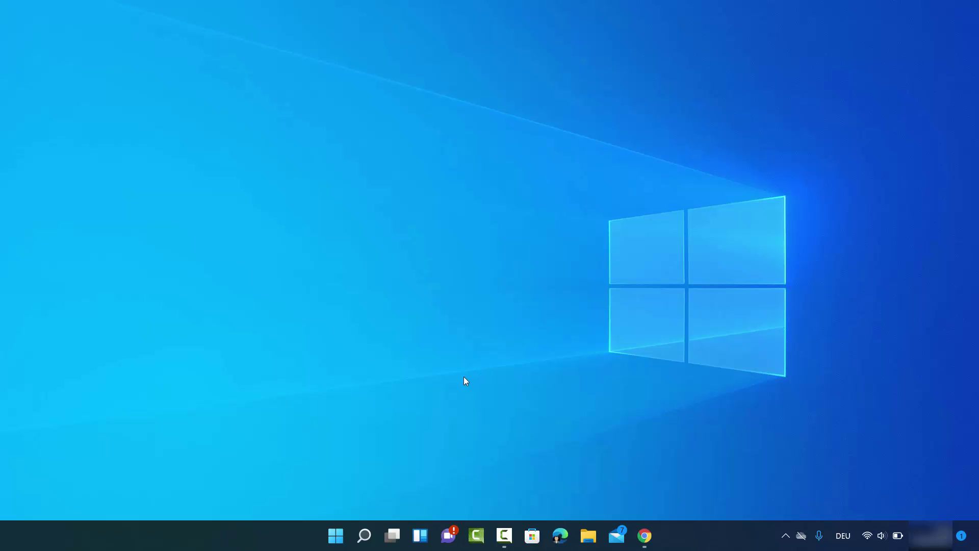
Step: Open Device Manager from the Start button's Win+X menu and move its window to the centre
right_click(337, 538)
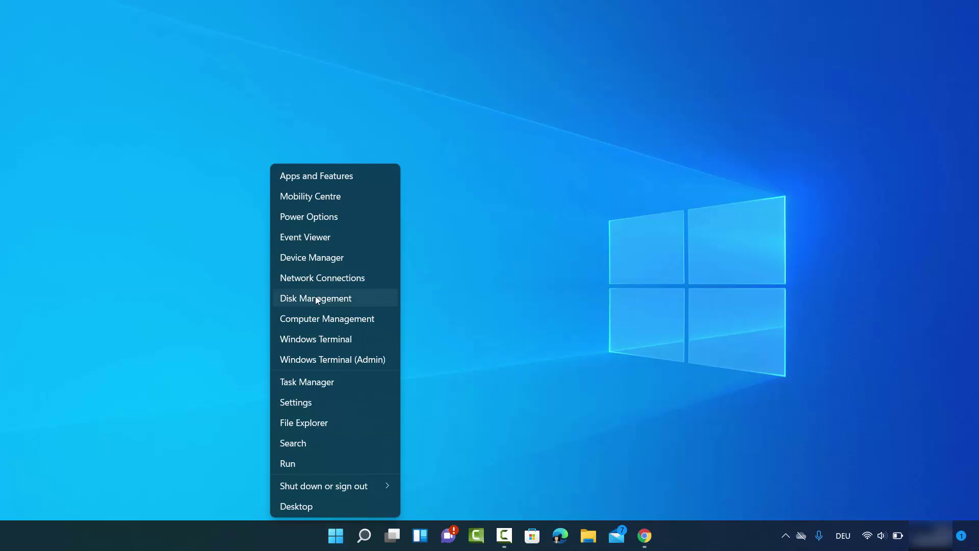
click(323, 259)
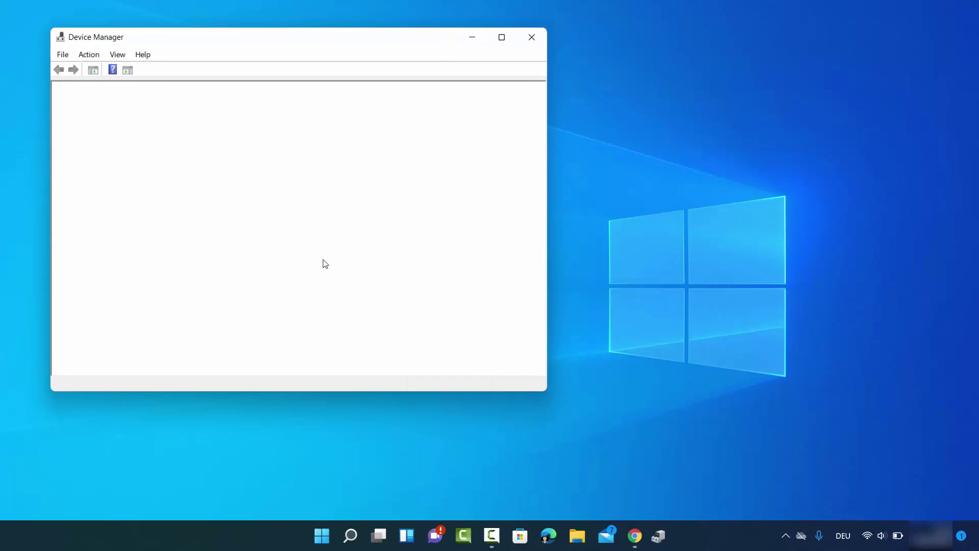
drag(361, 55, 563, 62)
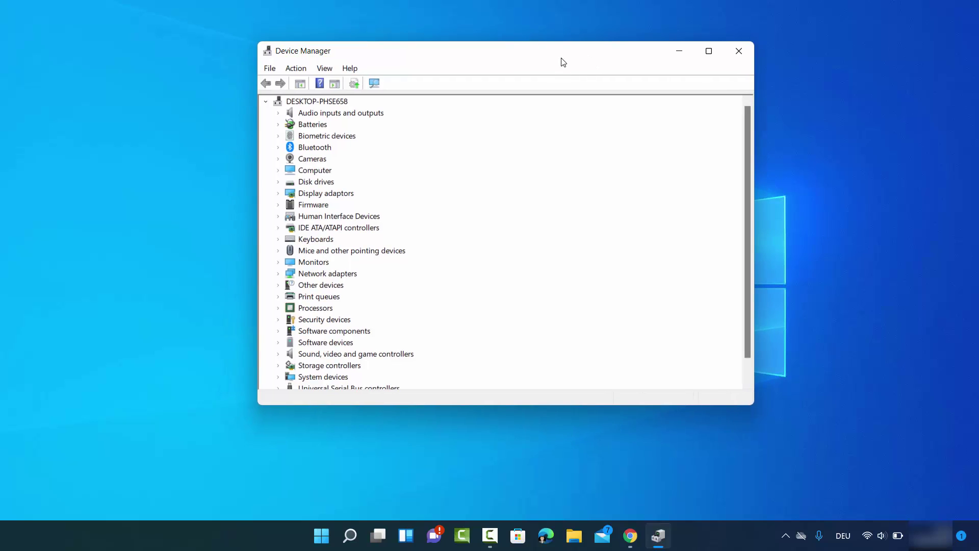
Step: Expand Display adaptors to reveal Intel(R) UHD Graphics 620 and NVIDIA GeForce MX130
click(279, 193)
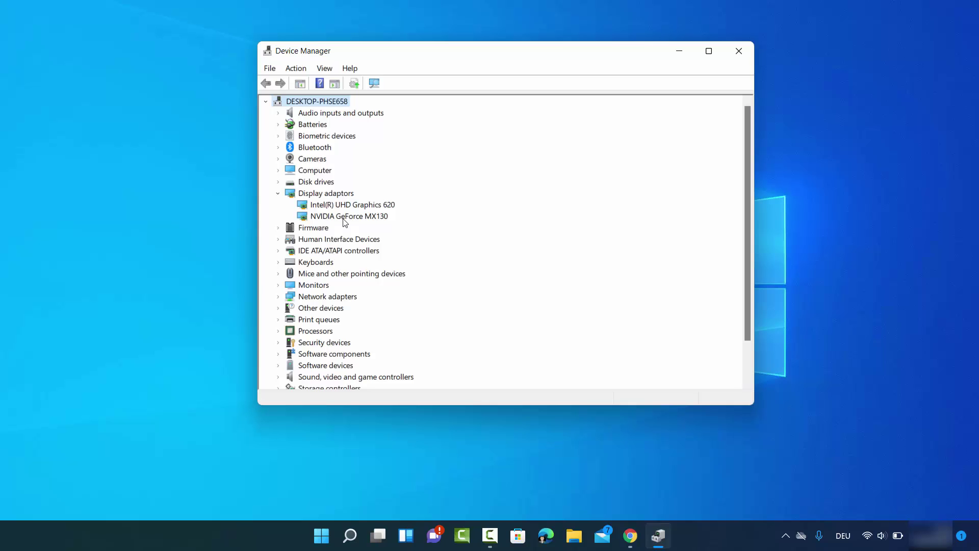
click(459, 444)
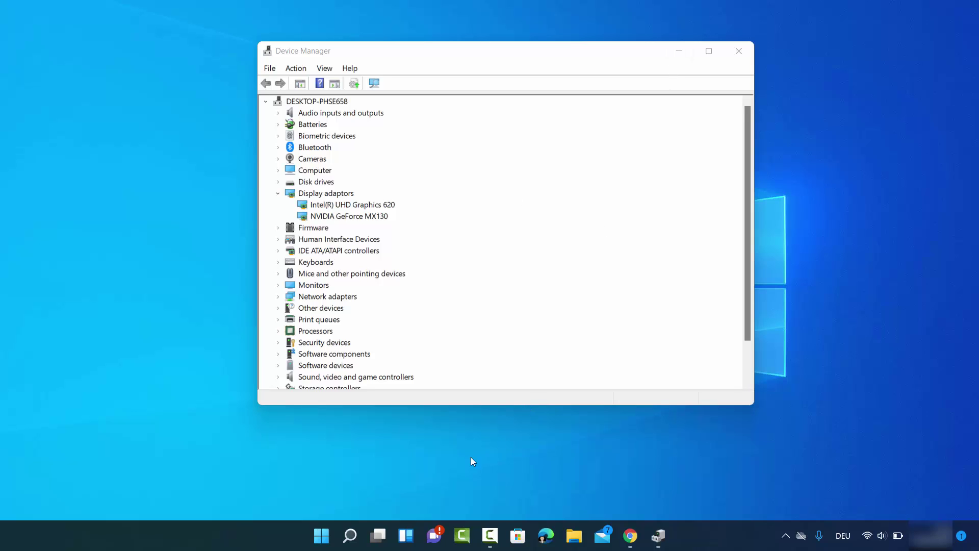
right_click(322, 537)
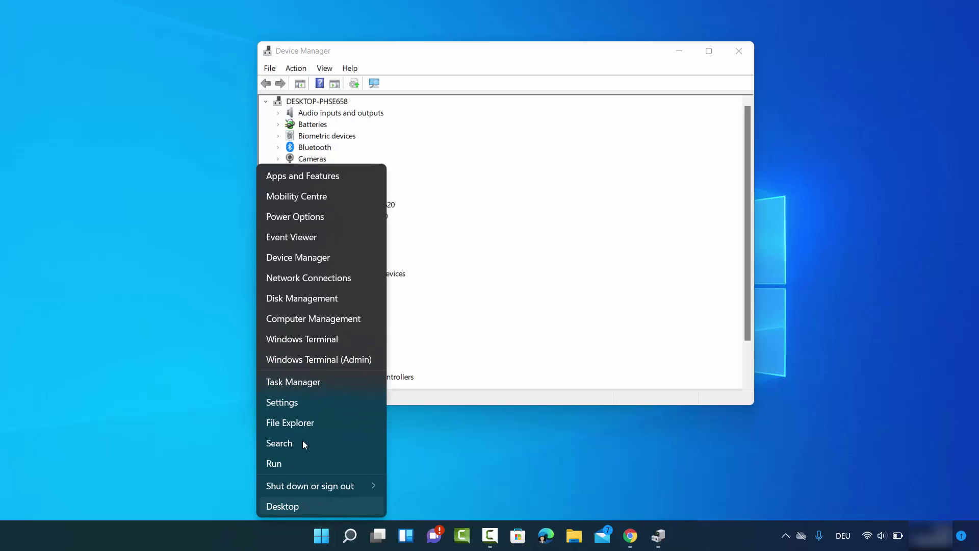
Step: Launch Task Manager and view the NVIDIA GeForce MX130 GPU on the Performance tab
click(298, 385)
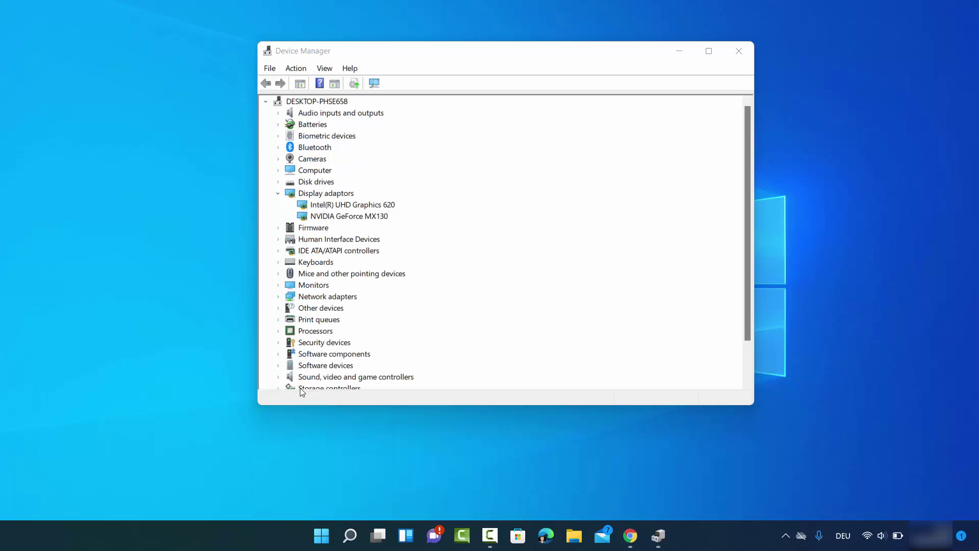
click(336, 535)
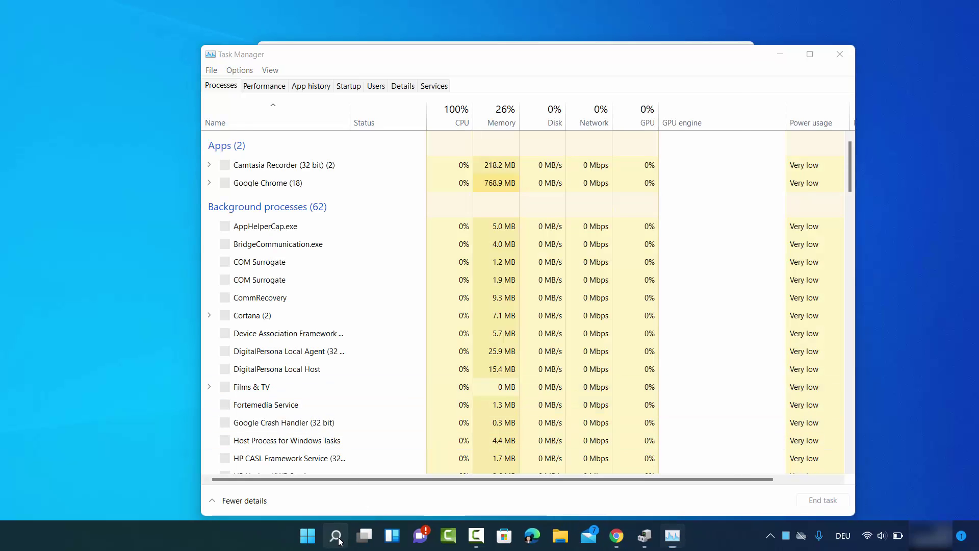
text(task)
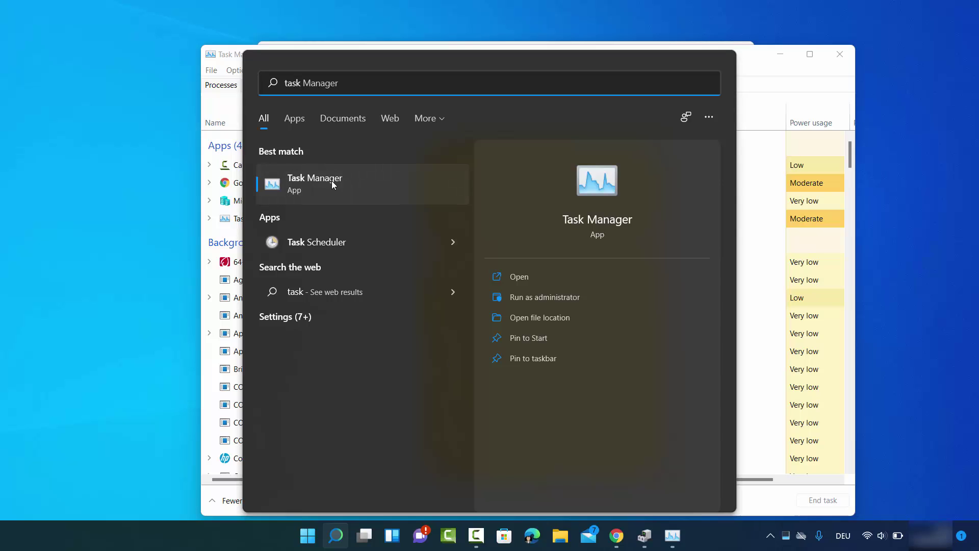
click(766, 76)
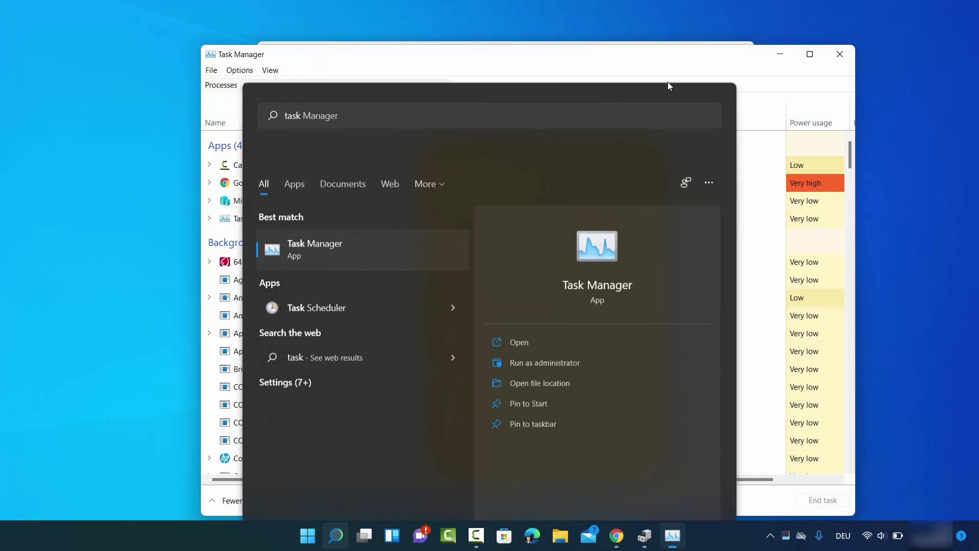
click(265, 87)
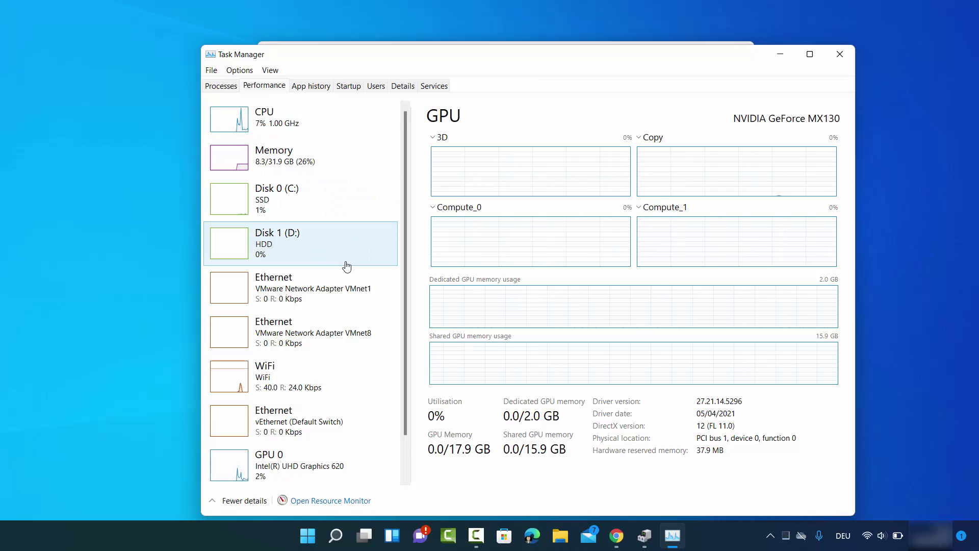
Step: View the Intel UHD Graphics 620 GPU details, then the NVIDIA GeForce MX130 details
scroll(345, 268, down, 1)
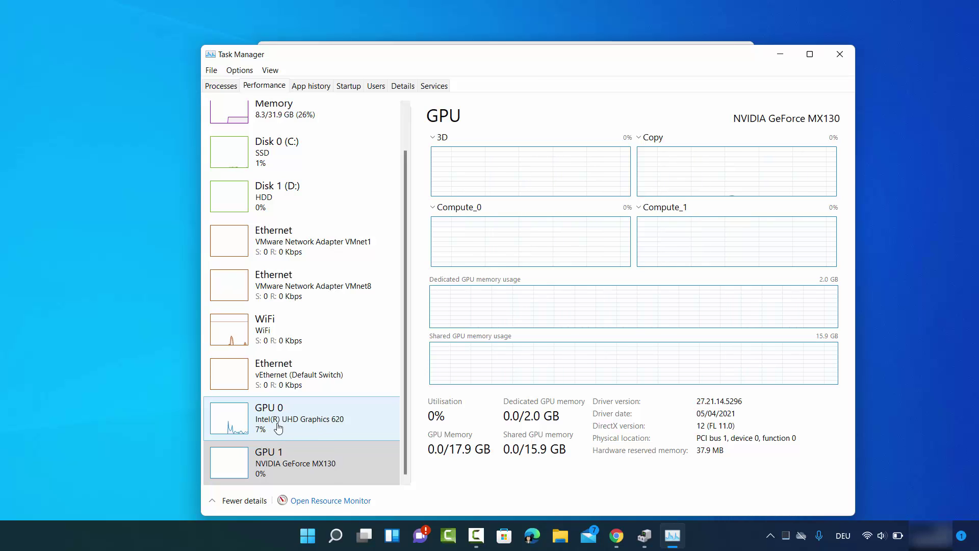
click(296, 428)
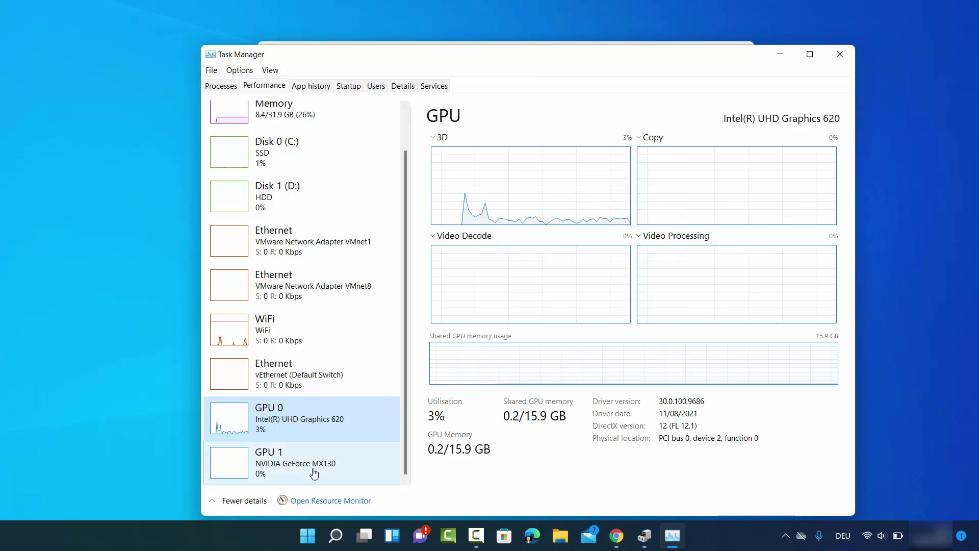
click(279, 466)
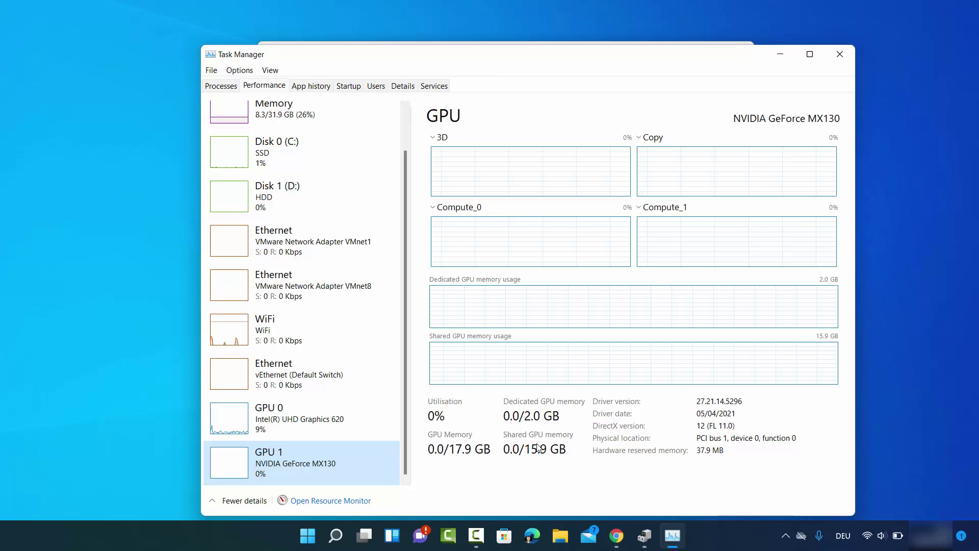
Step: Close Task Manager and Device Manager to return to the desktop
drag(459, 54, 651, 32)
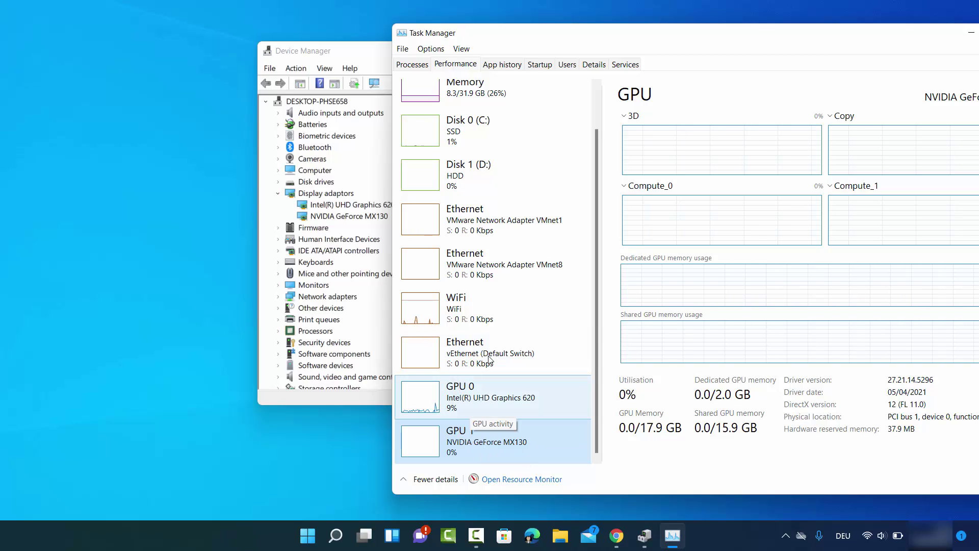
drag(765, 41, 588, 44)
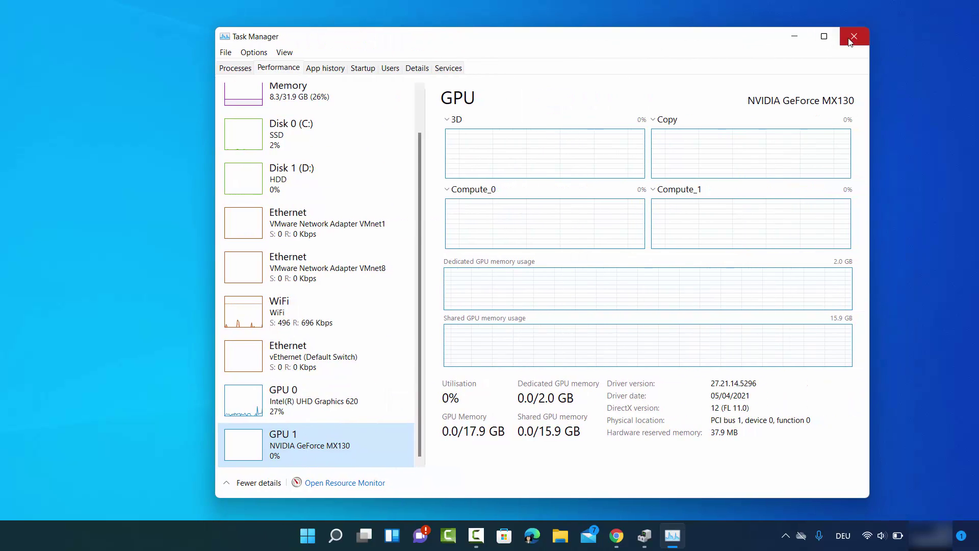
click(850, 41)
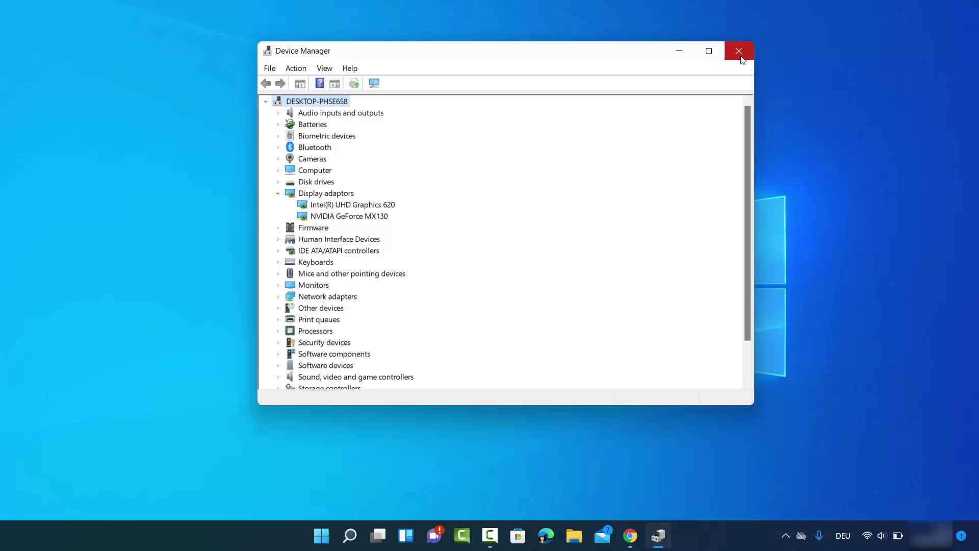
click(740, 54)
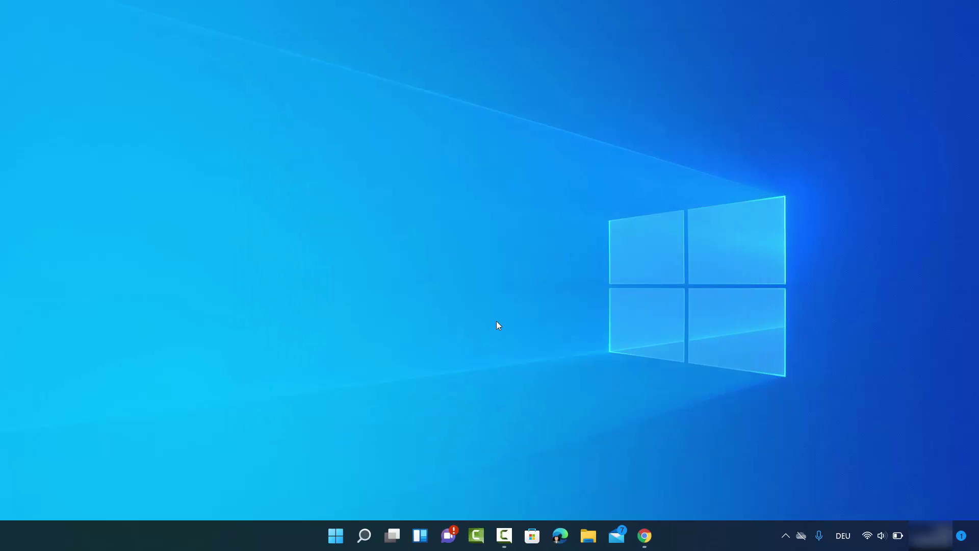
right_click(337, 536)
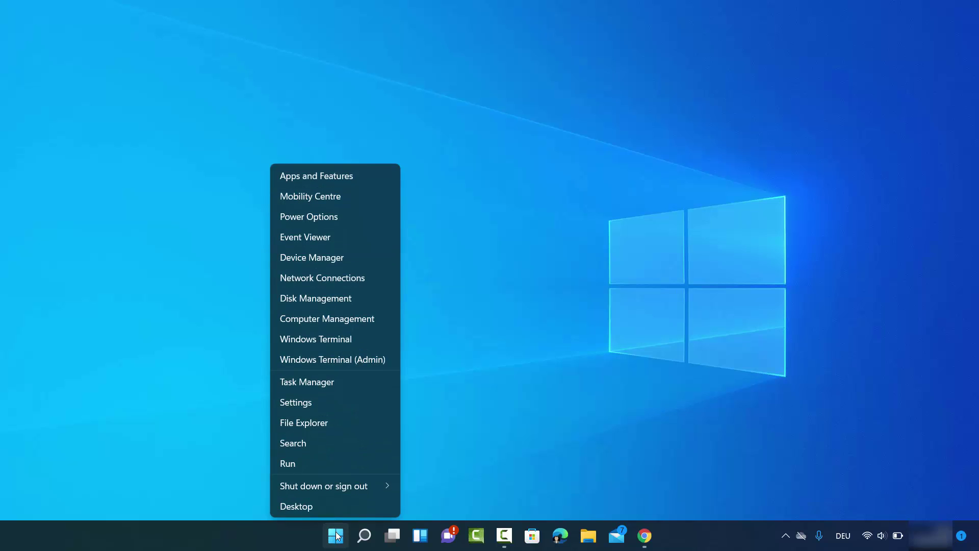
Step: Run dxdiag to open the DirectX Diagnostic Tool on the Intel UHD Graphics 620 Display page
click(296, 464)
drag(175, 394, 359, 365)
click(282, 421)
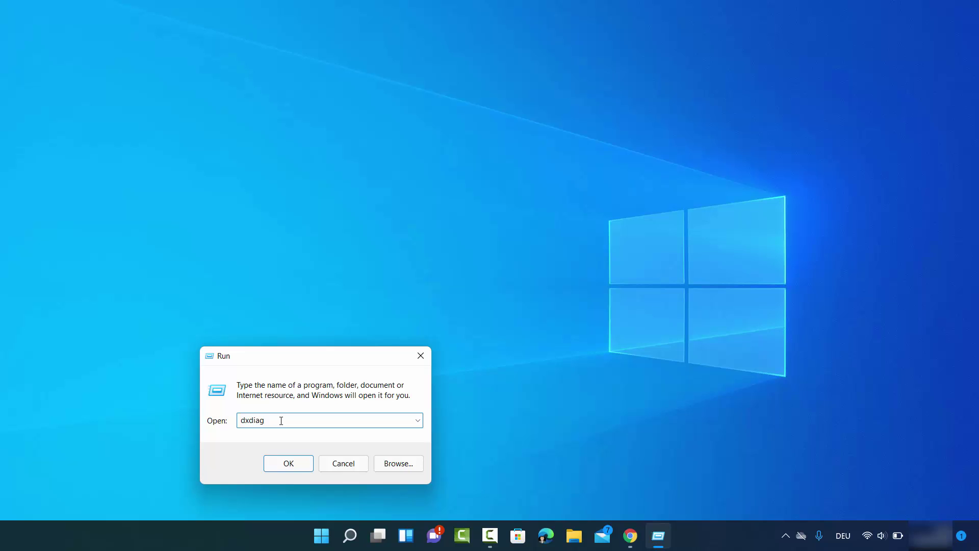
click(280, 463)
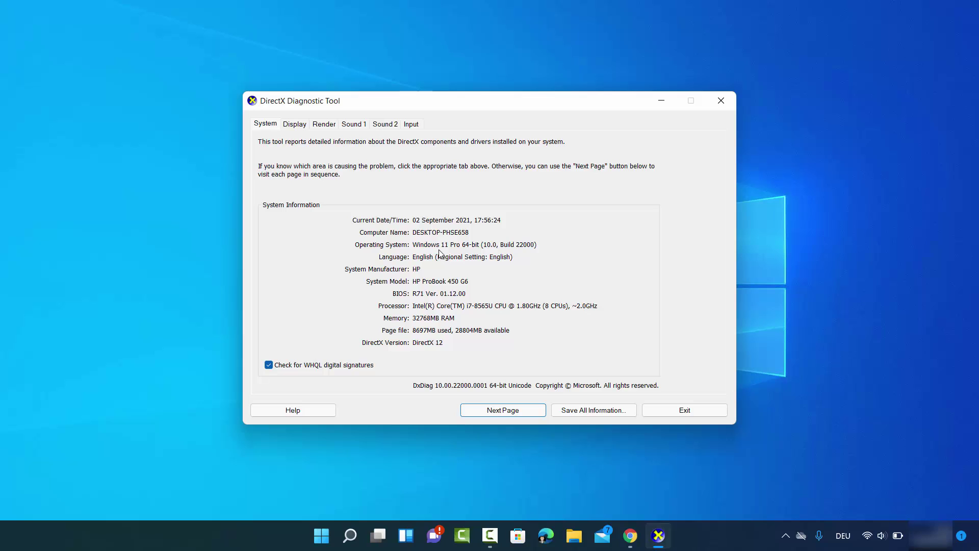
click(293, 129)
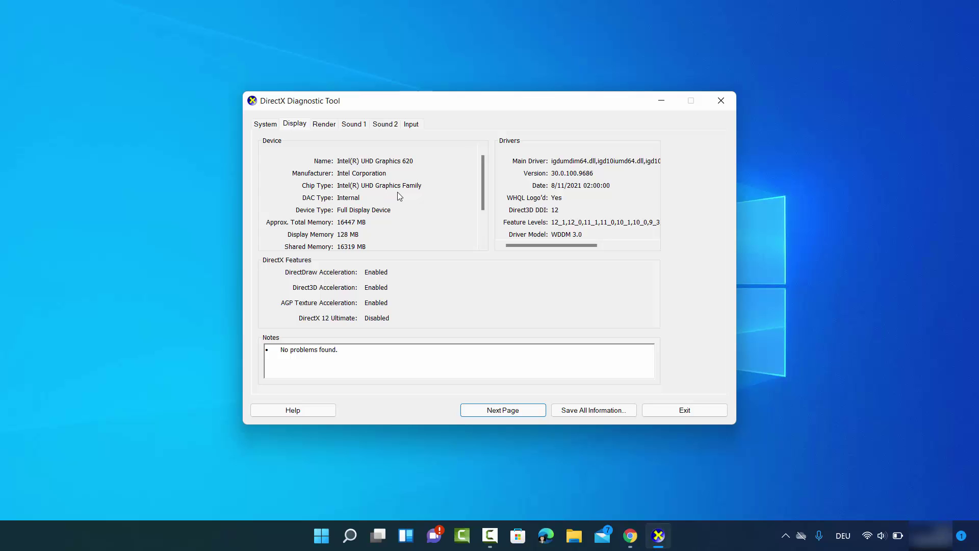
Step: Review the NVIDIA GeForce MX130 device and memory details on the Render tab, then exit DxDiag
click(322, 127)
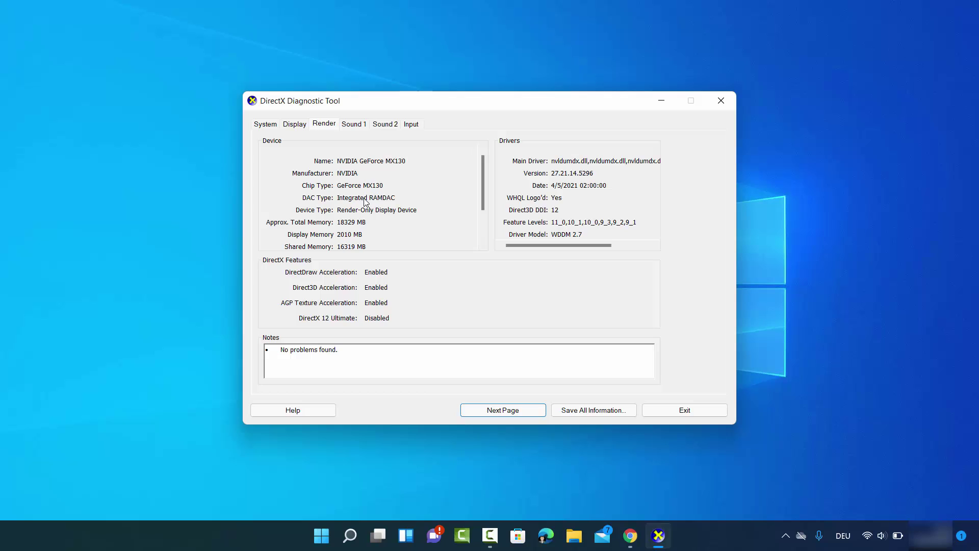
scroll(482, 203, down, 2)
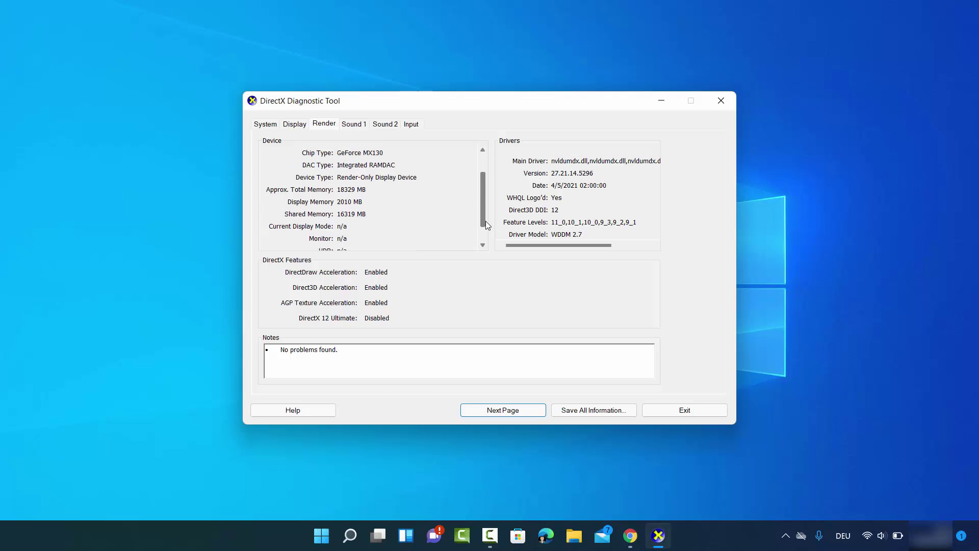
scroll(479, 191, up, 2)
scroll(483, 205, down, 1)
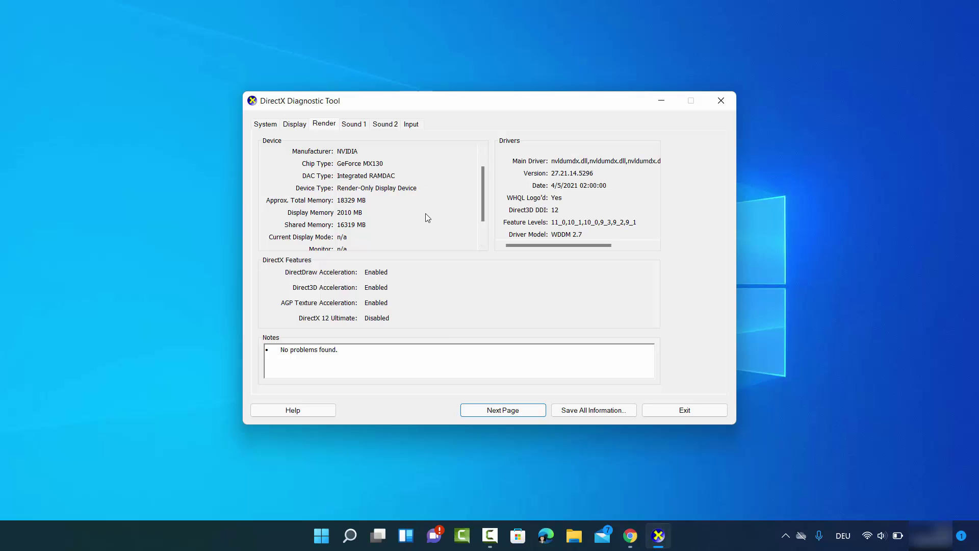
click(684, 411)
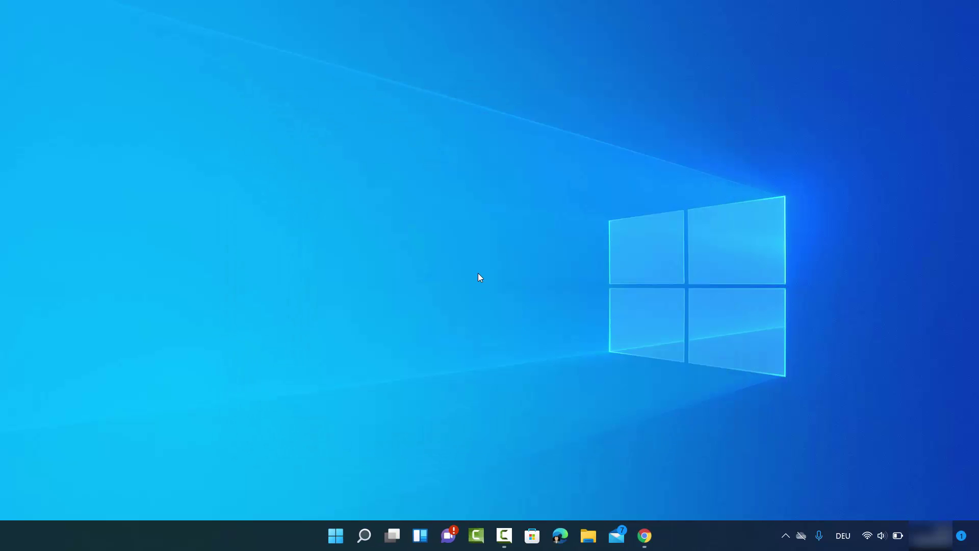
Step: Open Display settings from the desktop context menu and scroll down to Related settings
right_click(451, 267)
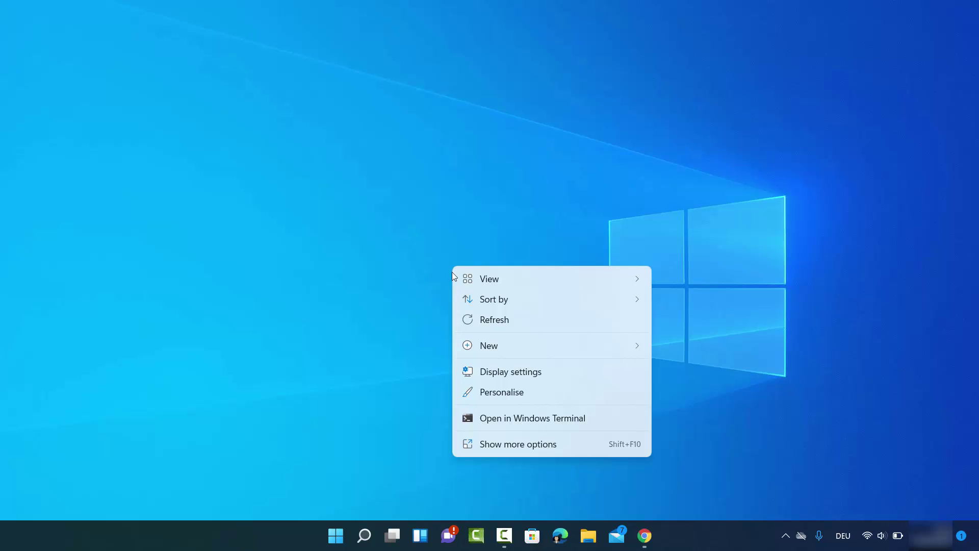
click(494, 374)
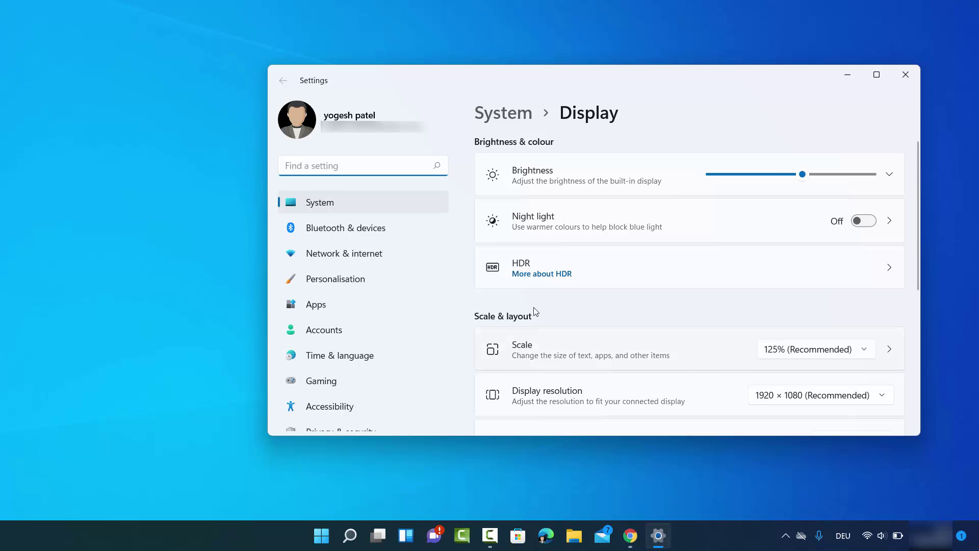
scroll(560, 275, down, 5)
scroll(561, 282, down, 1)
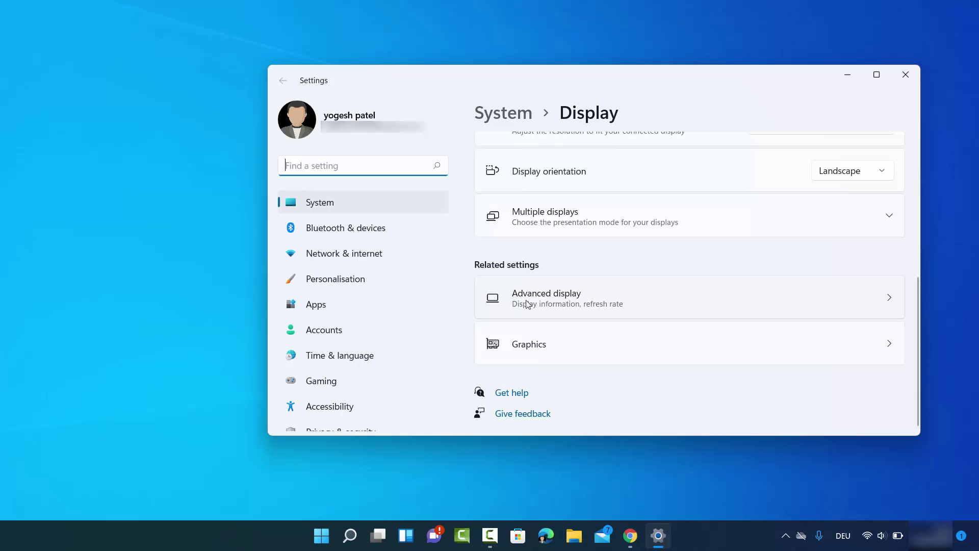
Step: Open Advanced display, keep Display 1: Internal Display, and open its Intel UHD Graphics 620 adapter properties
click(552, 304)
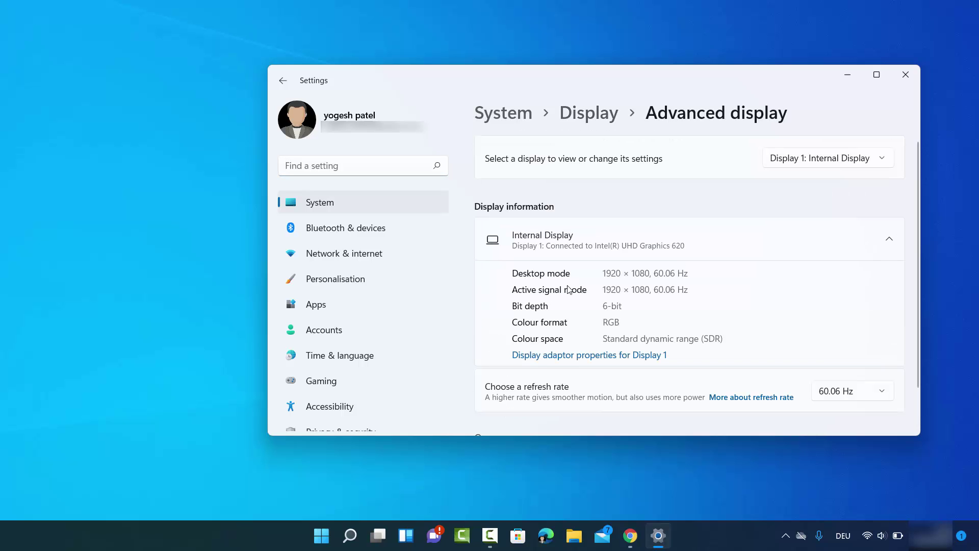
click(818, 162)
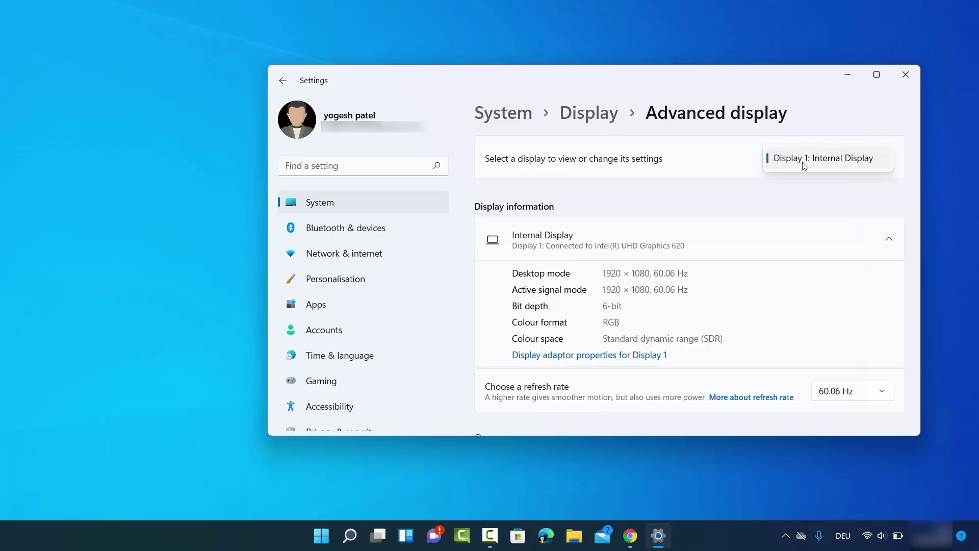
click(795, 166)
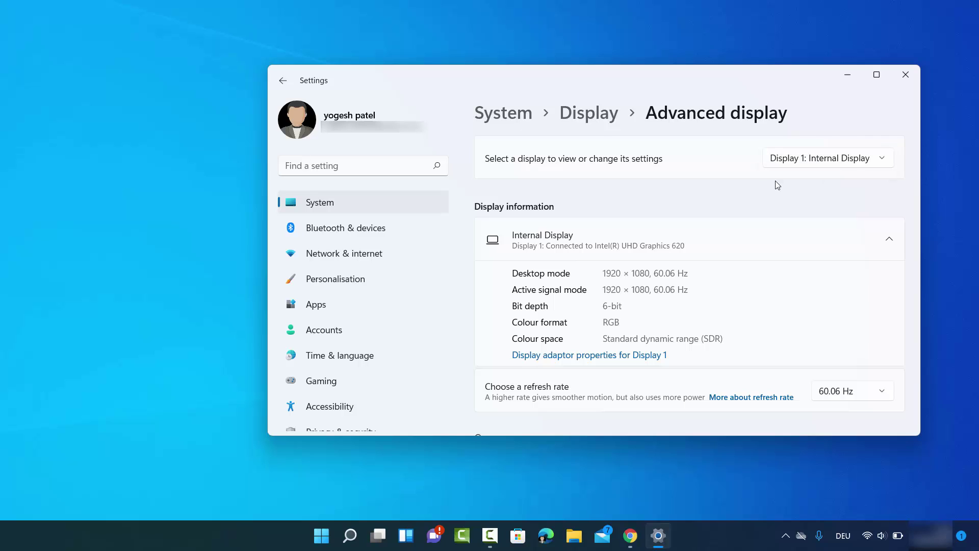
click(583, 359)
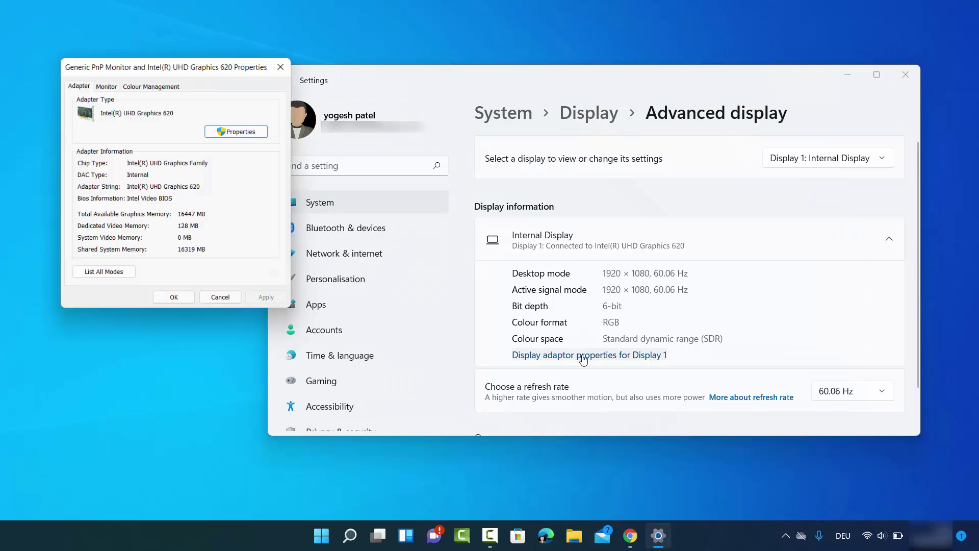
Step: Review the Intel UHD Graphics 620 properties with 16447 MB total graphics memory, then cancel
drag(187, 68, 631, 138)
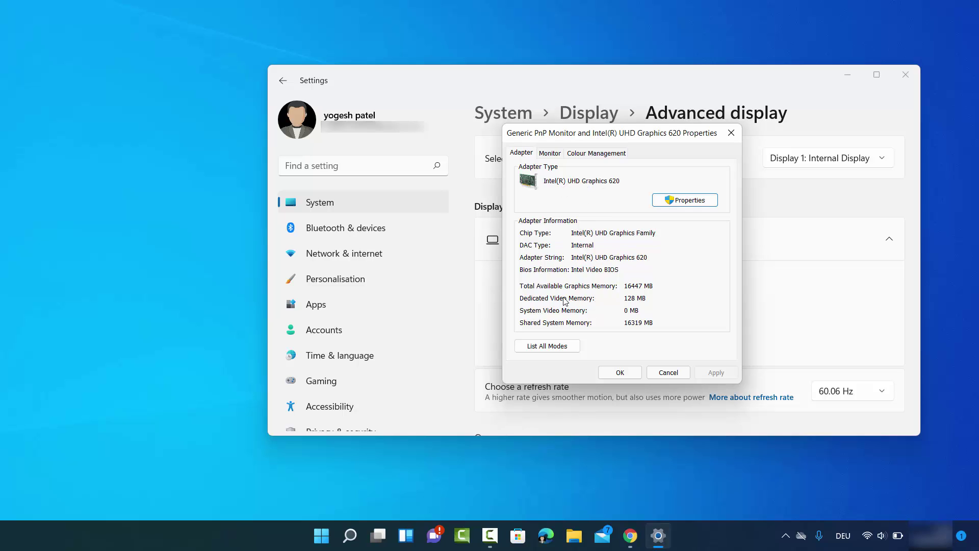
click(664, 374)
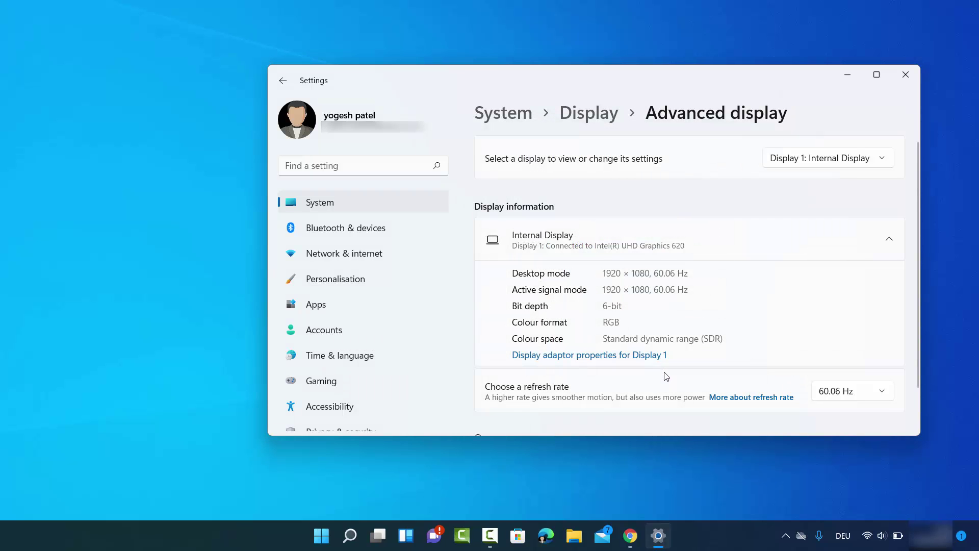